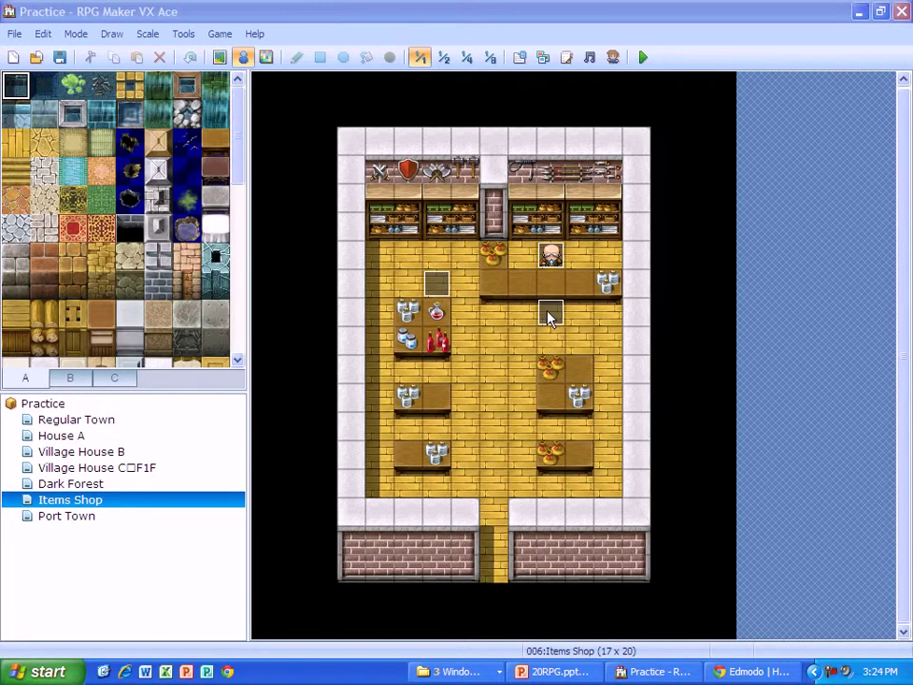
- Open the red-roofed house's door event in Regular Town and add a Set Move Route command targeting Player after the transfer
{"action": "left_click", "coordinate": [95, 417]}
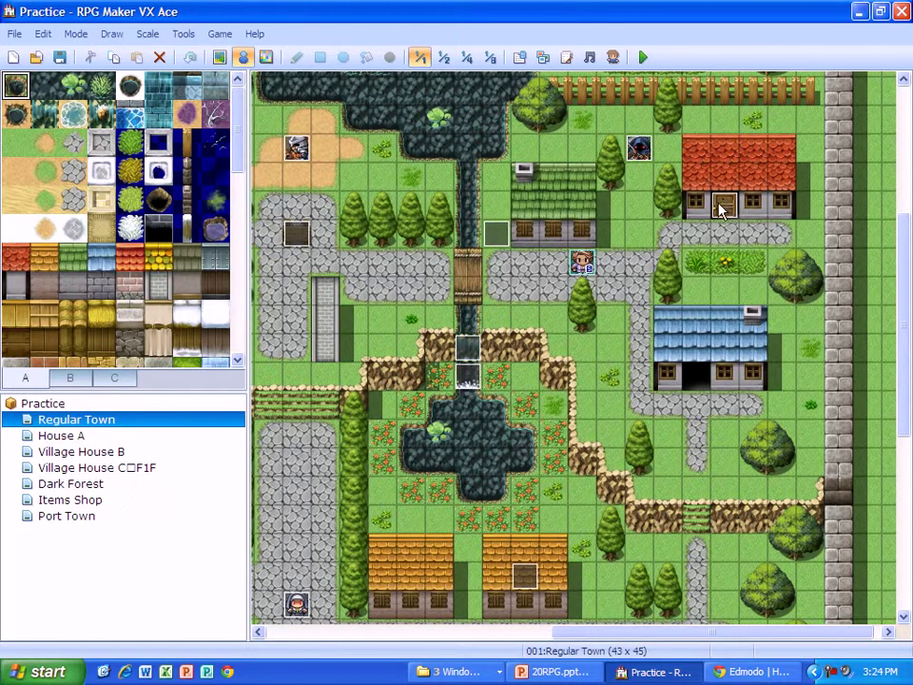
{"action": "double_click", "coordinate": [722, 209]}
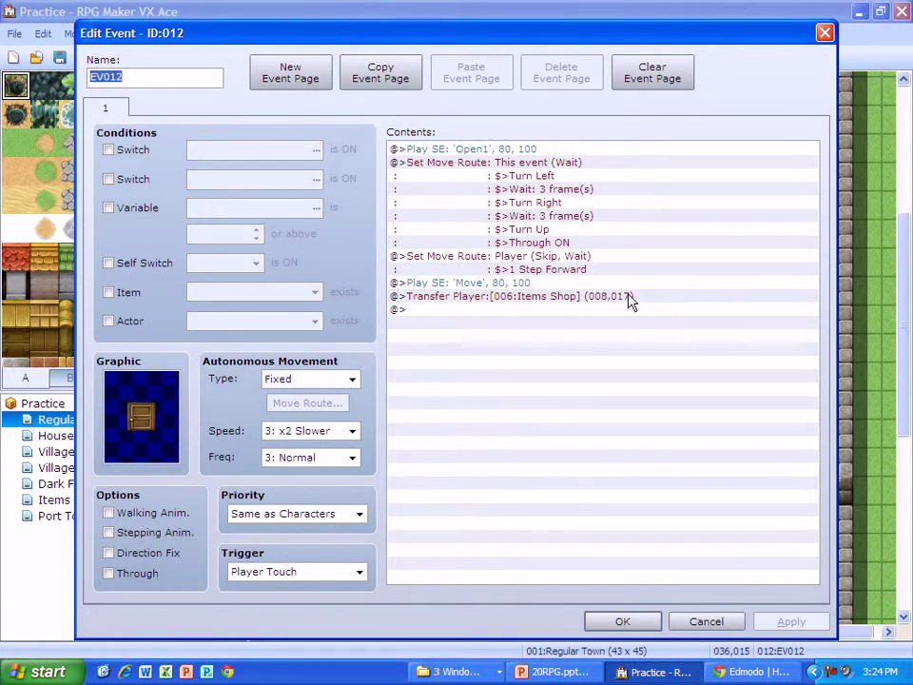
{"action": "double_click", "coordinate": [428, 313]}
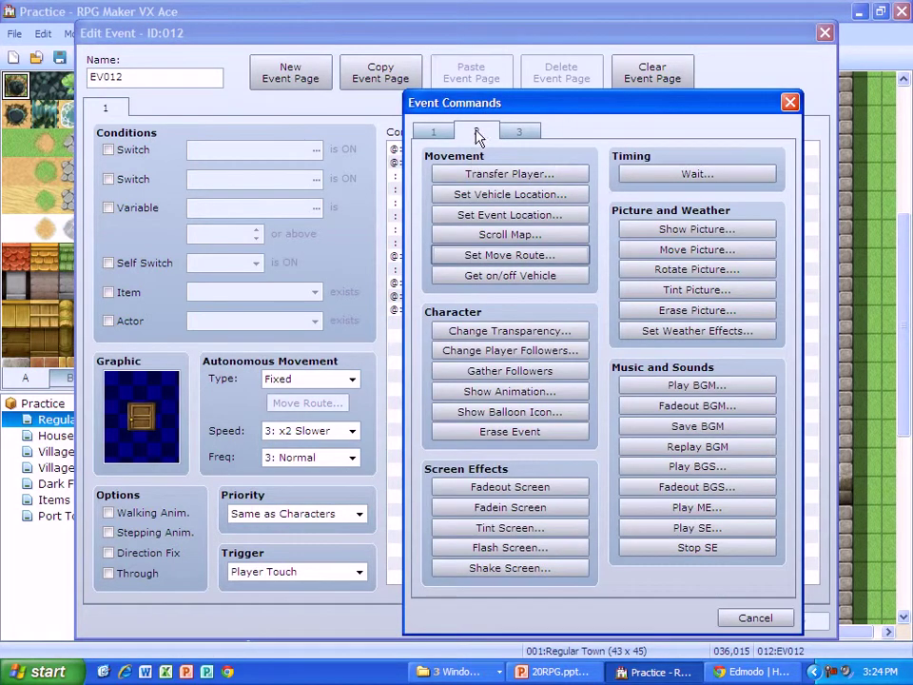
{"action": "left_click", "coordinate": [487, 254]}
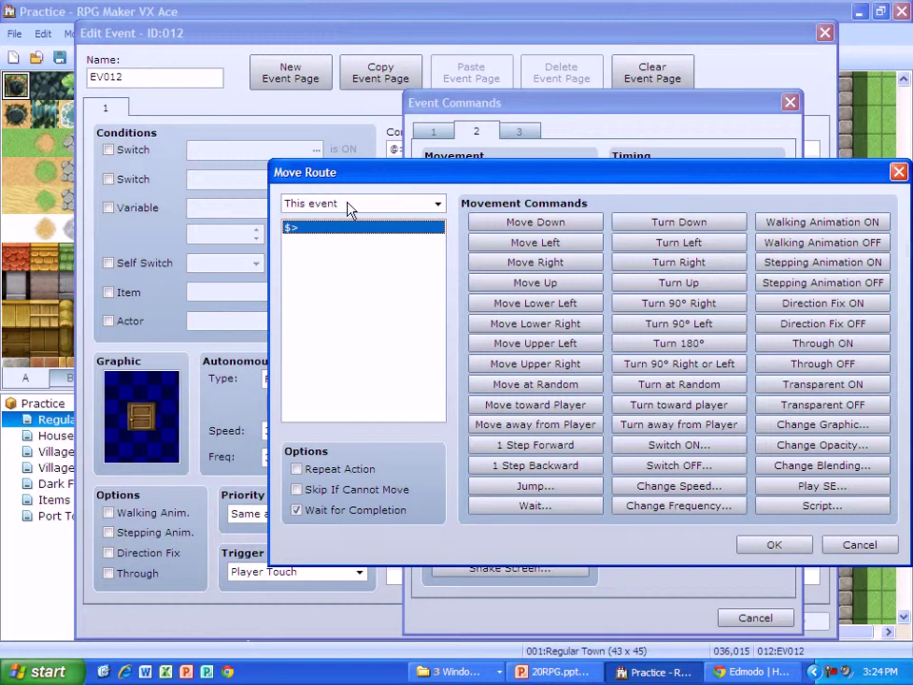
{"action": "left_click", "coordinate": [436, 204]}
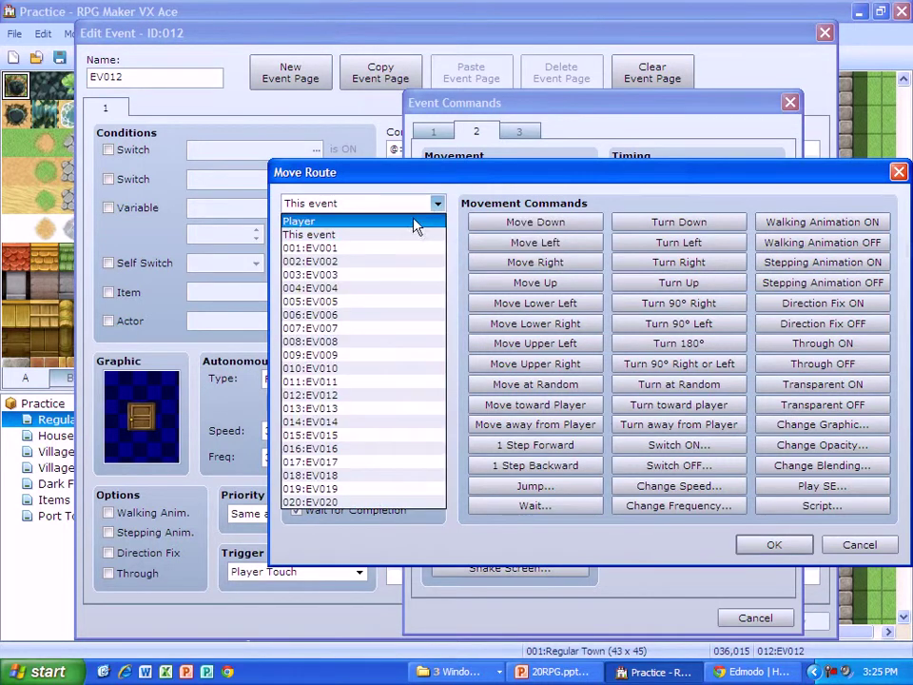
{"action": "left_click", "coordinate": [410, 222]}
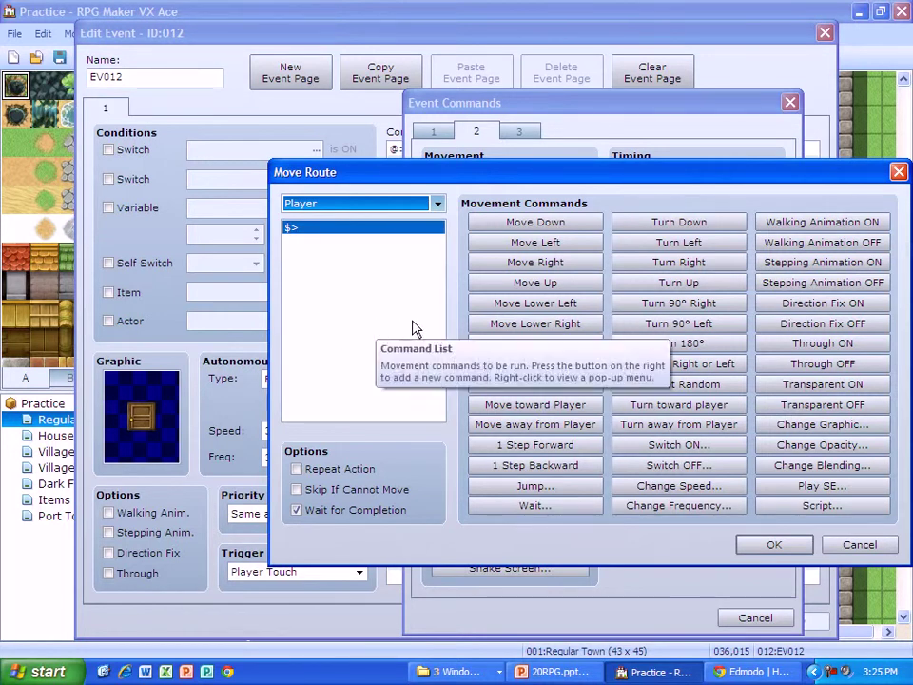
- Add nine Move Up commands to the Player's move route
{"action": "left_click", "coordinate": [538, 285]}
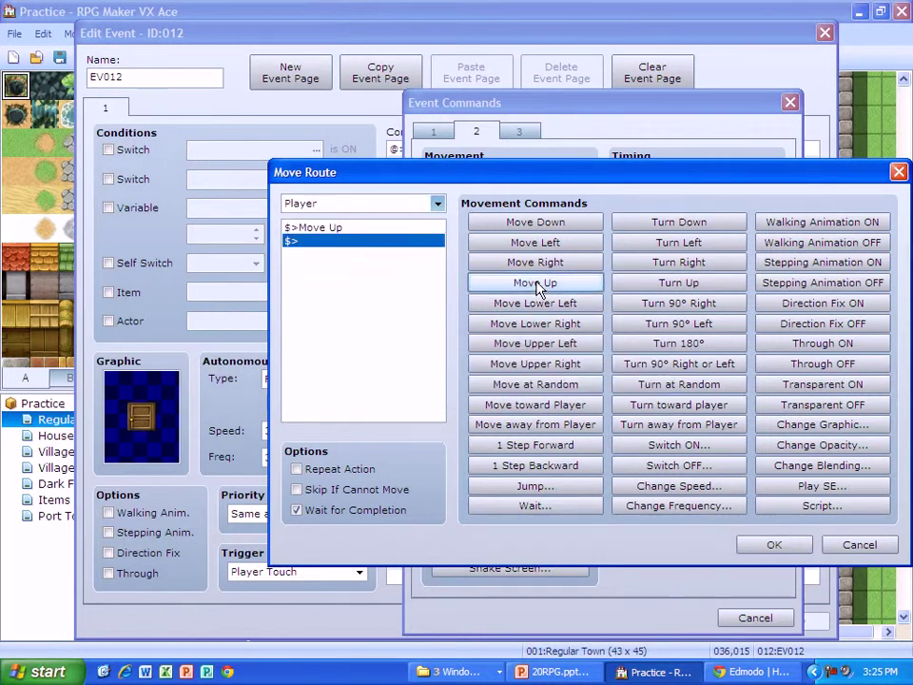
{"action": "left_click", "coordinate": [537, 284]}
{"action": "left_click", "coordinate": [537, 284]}
{"action": "left_click", "coordinate": [537, 284]}
{"action": "left_click", "coordinate": [537, 284]}
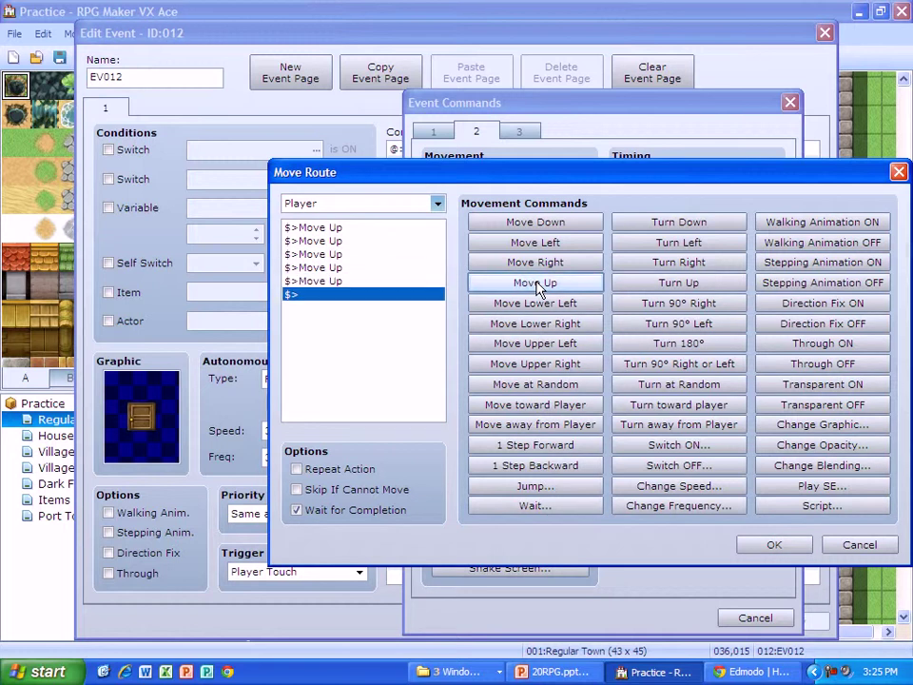
{"action": "left_click", "coordinate": [537, 285]}
{"action": "left_click", "coordinate": [537, 285]}
{"action": "left_click", "coordinate": [537, 284]}
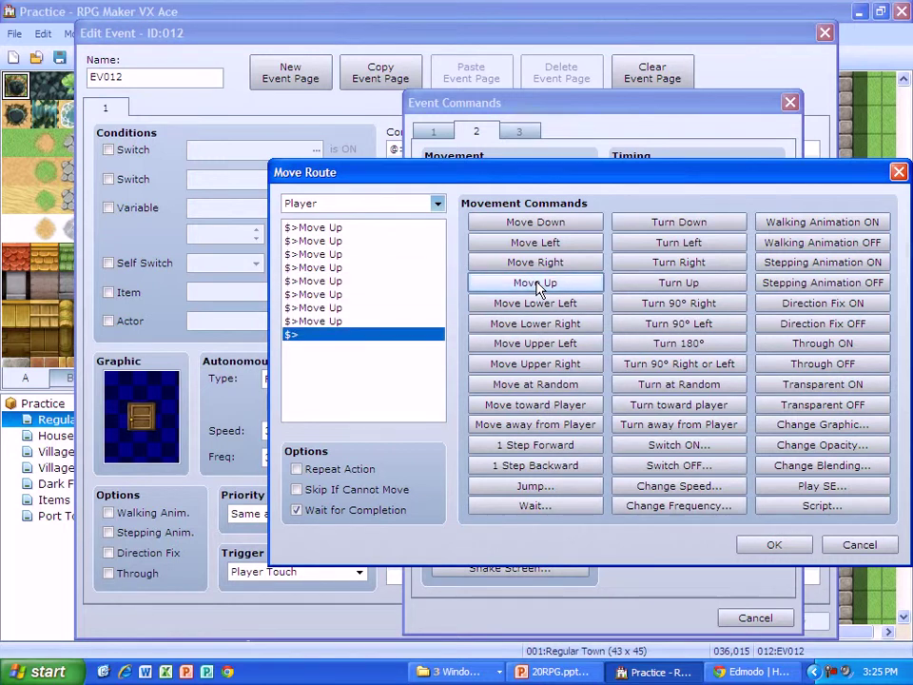
{"action": "left_click", "coordinate": [537, 284]}
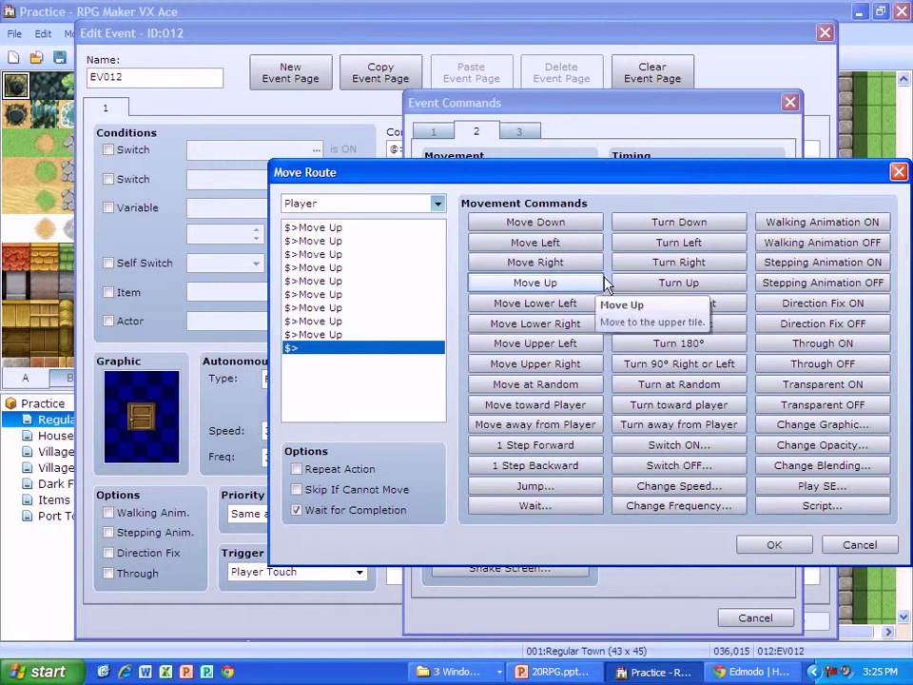
- Append Turn 90° Right, two Move Right commands and Turn 90° Left to the Player's move route
{"action": "left_click", "coordinate": [712, 306]}
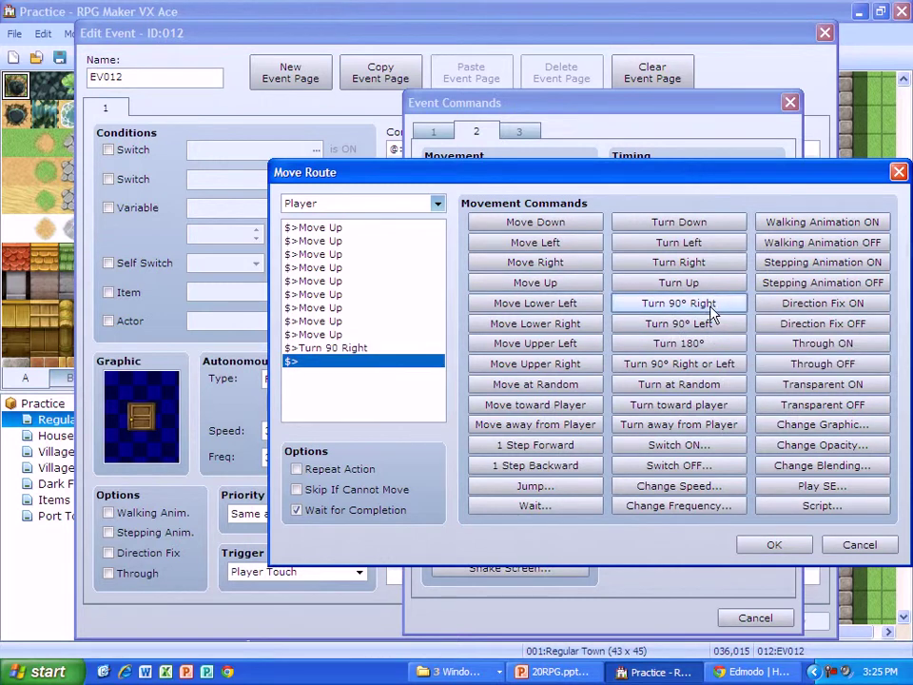
{"action": "left_click", "coordinate": [563, 262]}
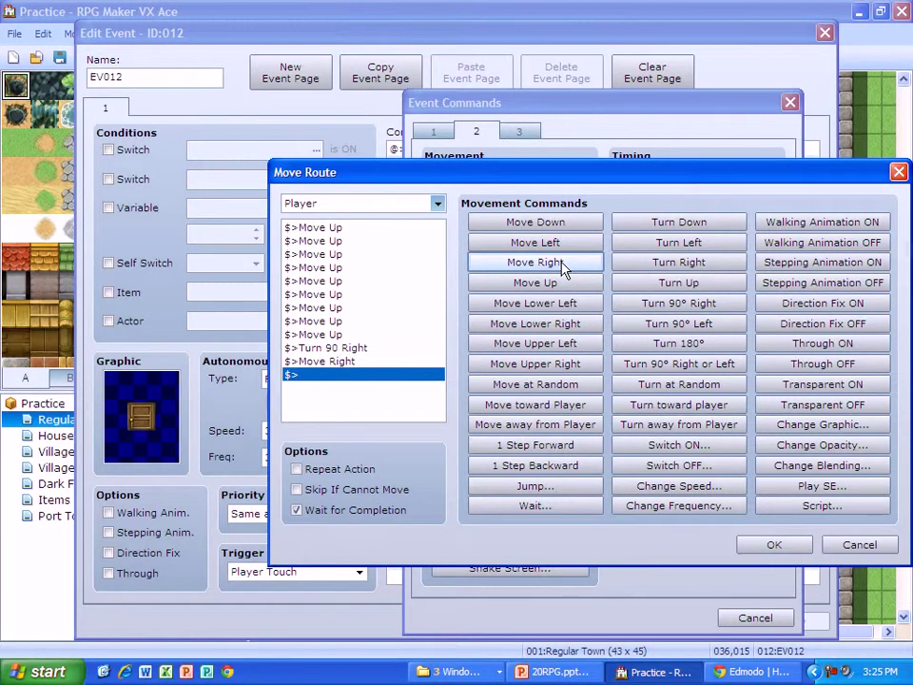
{"action": "left_click", "coordinate": [563, 265]}
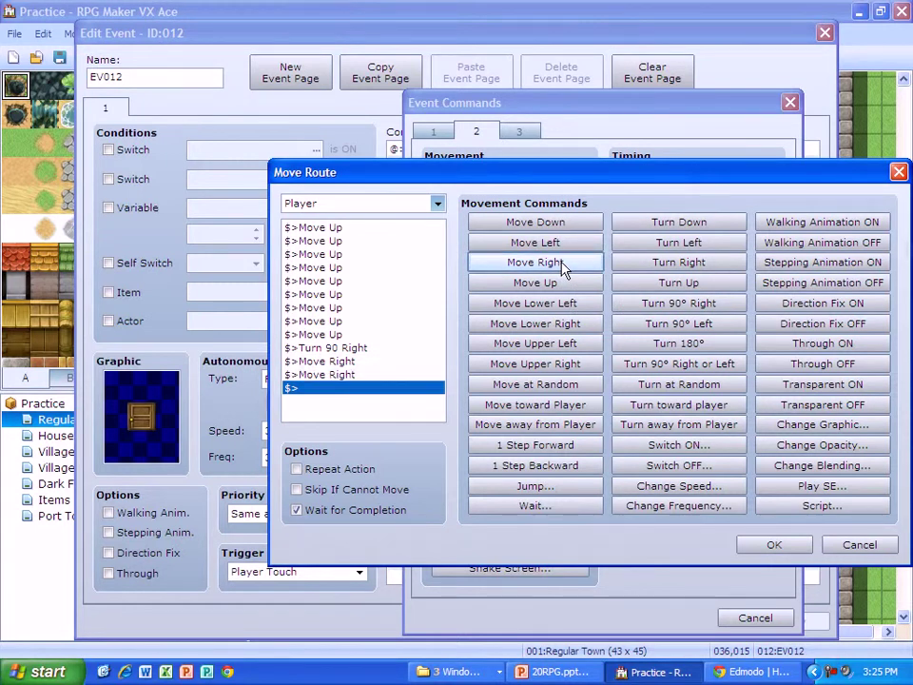
{"action": "left_click", "coordinate": [679, 324]}
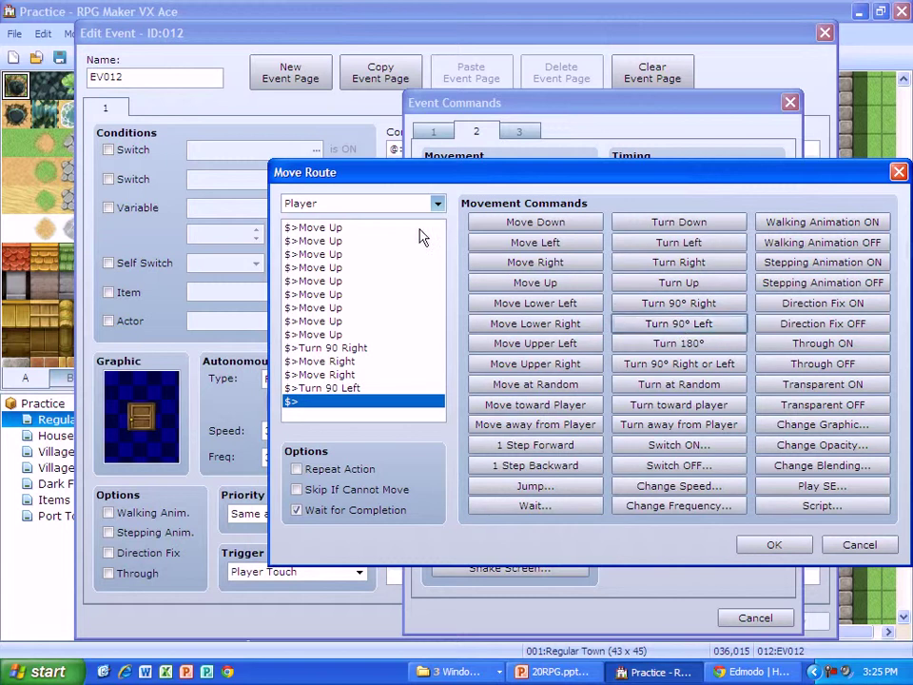
- Disable Wait for Completion for the move route, then apply it and save the door event
{"action": "left_click", "coordinate": [298, 510]}
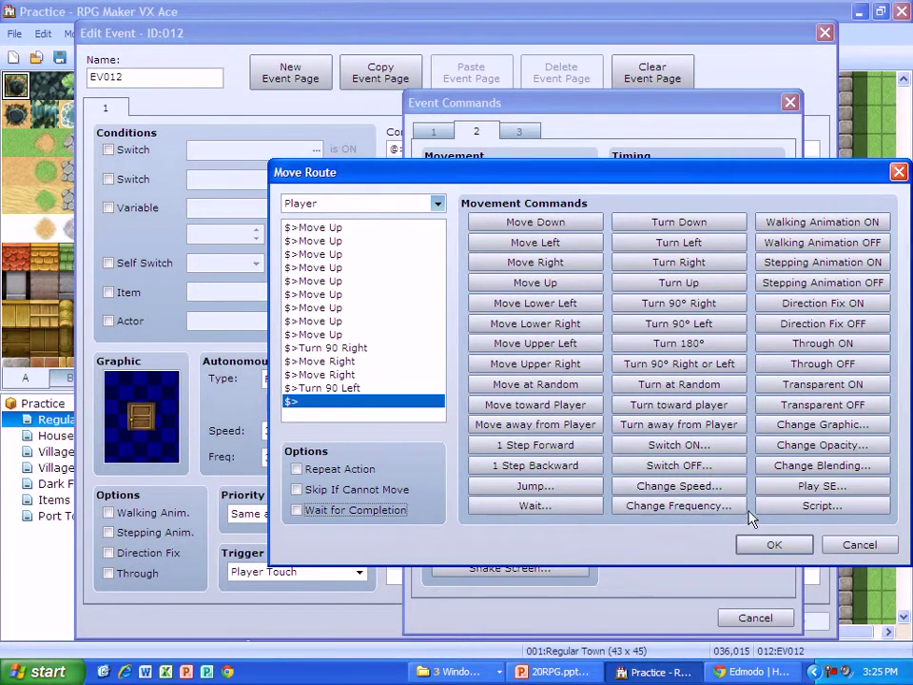
{"action": "left_click", "coordinate": [774, 544]}
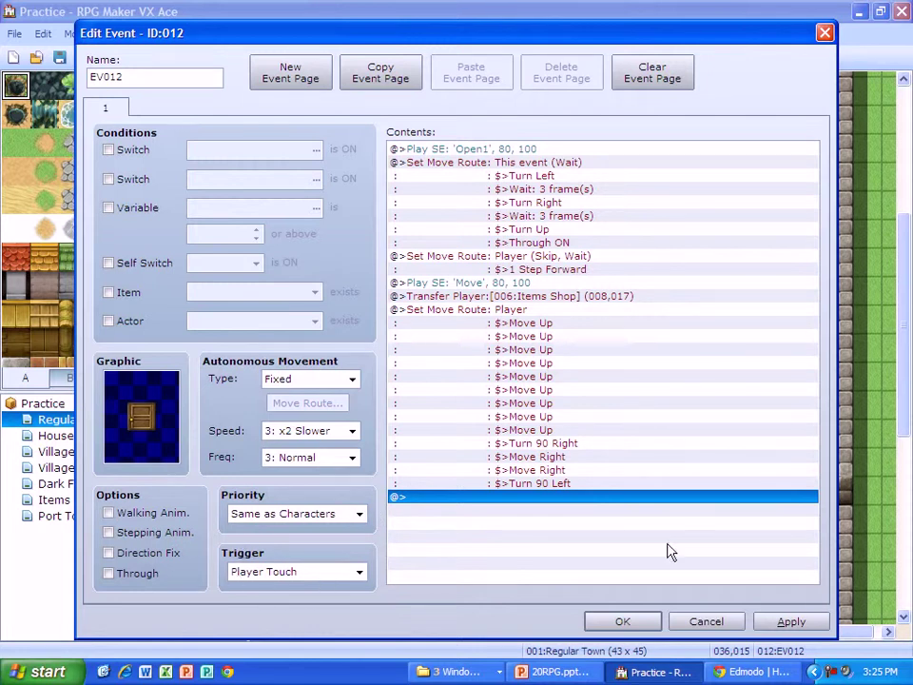
{"action": "left_click", "coordinate": [790, 620]}
{"action": "left_click", "coordinate": [622, 620]}
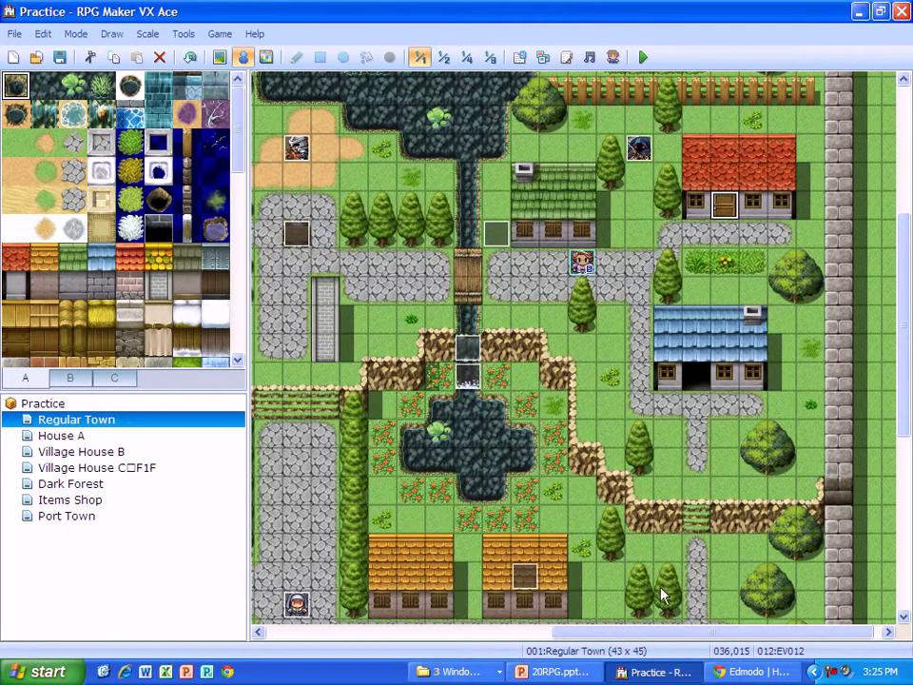
- Playtest the project with its changes saved, starting a new game and dismissing the opening messages
{"action": "left_click", "coordinate": [642, 57]}
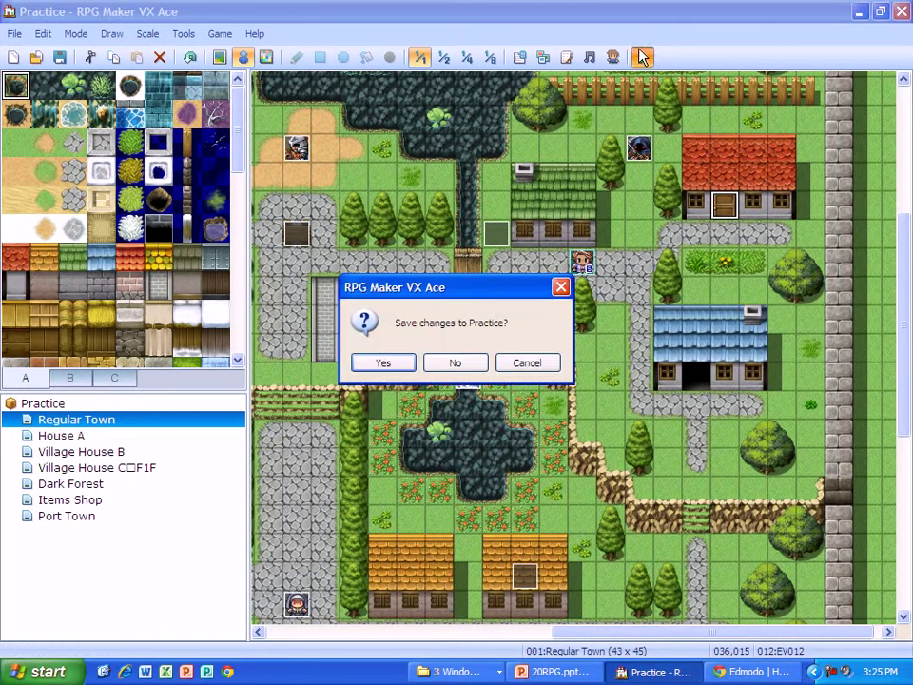
{"action": "left_click", "coordinate": [390, 364]}
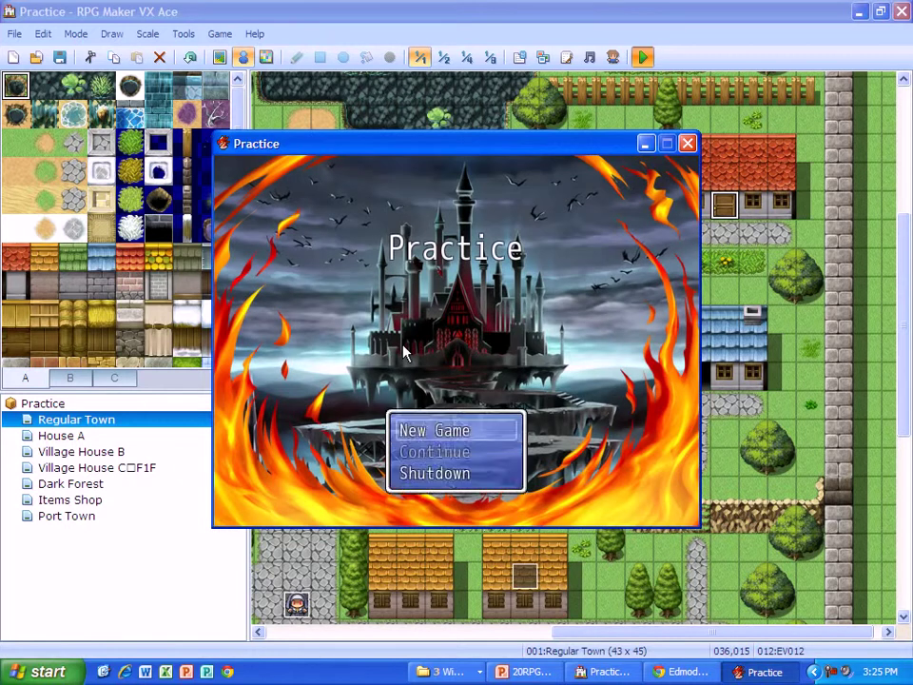
{"action": "key", "text": "Return"}
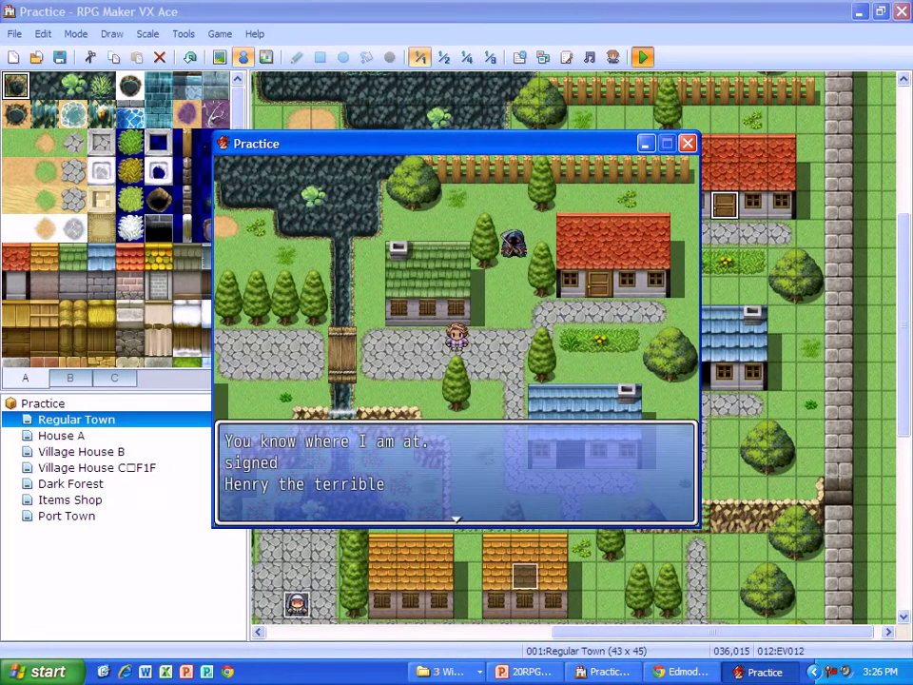
{"action": "key", "text": "Return"}
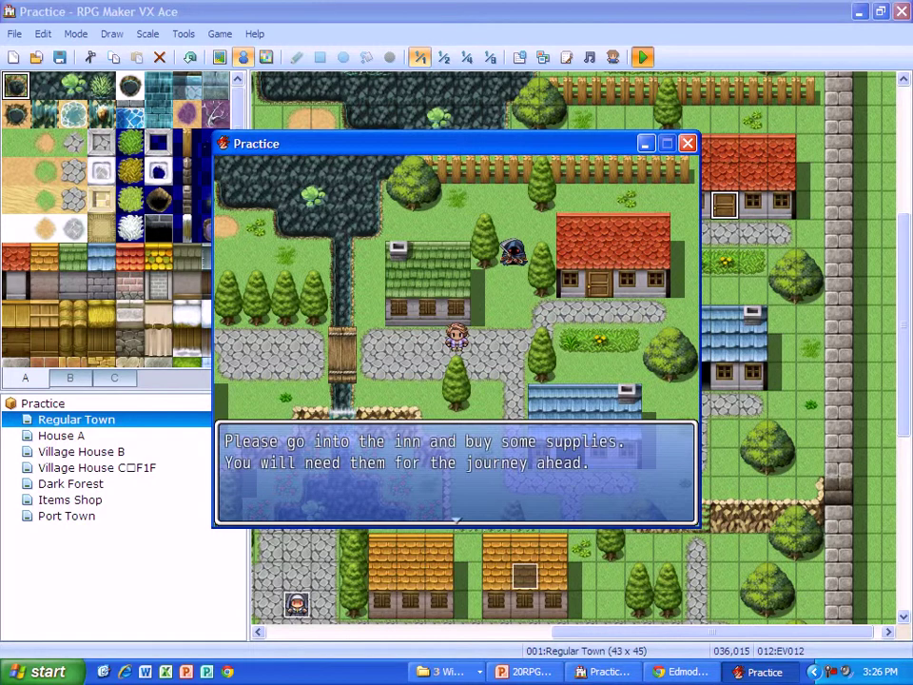
{"action": "key", "text": "Return"}
- Walk the character to the red-roofed house and enter through its door
{"action": "key", "text": "Right"}
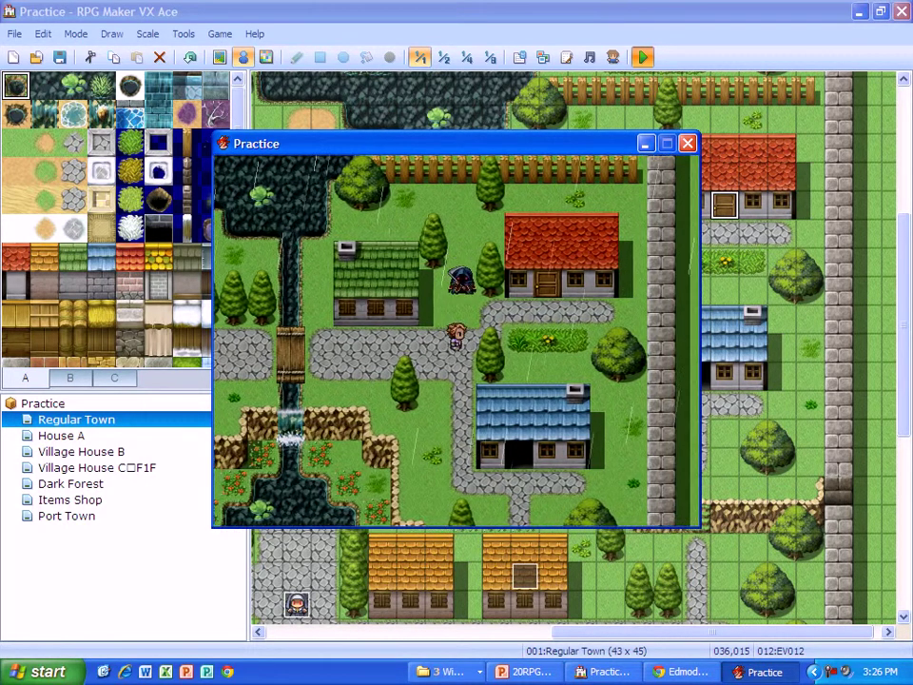
{"action": "key", "text": "Up"}
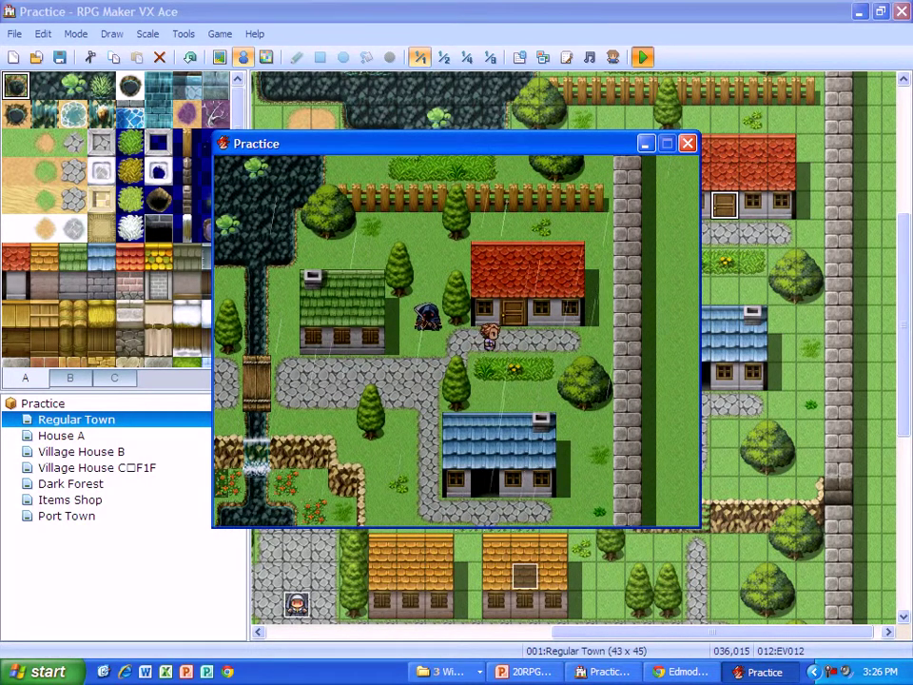
{"action": "key", "text": "Right"}
{"action": "key", "text": "Up"}
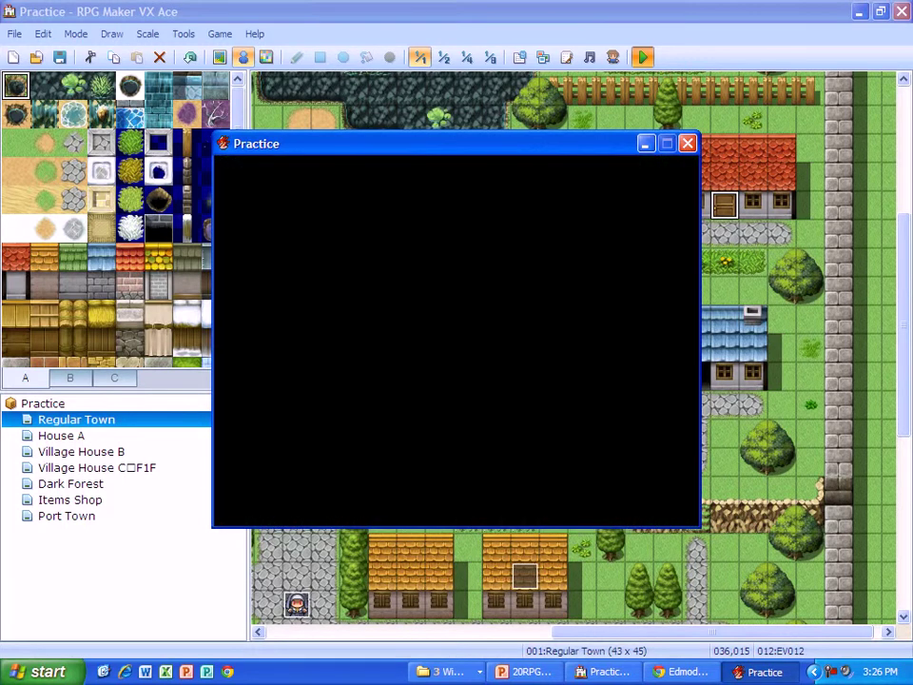
- Bring the character up through the items shop to the counter, facing the shopkeeper
{"action": "key", "text": "Up"}
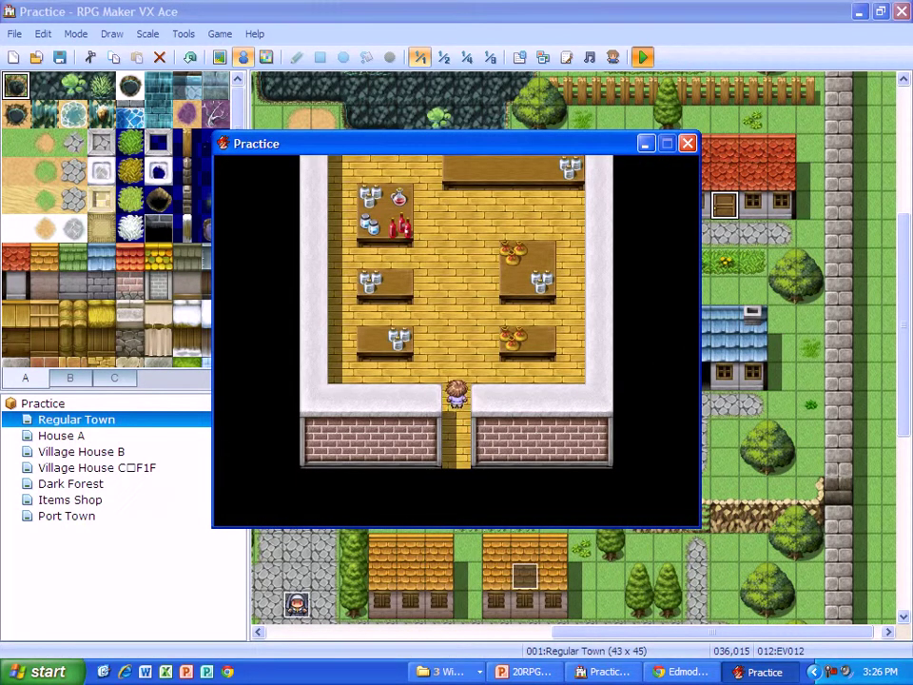
{"action": "key", "text": "Up"}
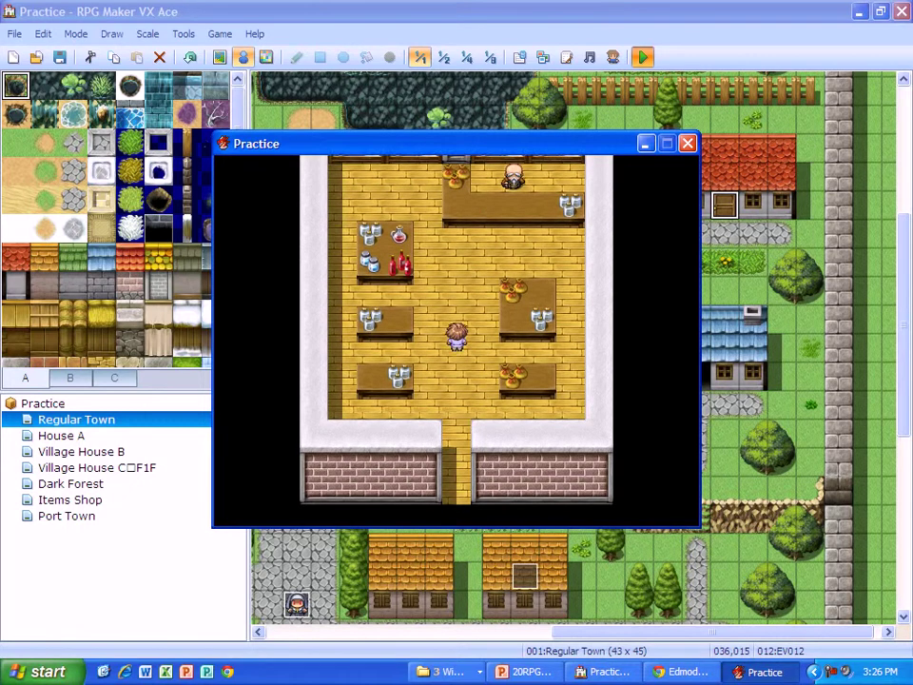
{"action": "key", "text": "Up"}
{"action": "key", "text": "Right"}
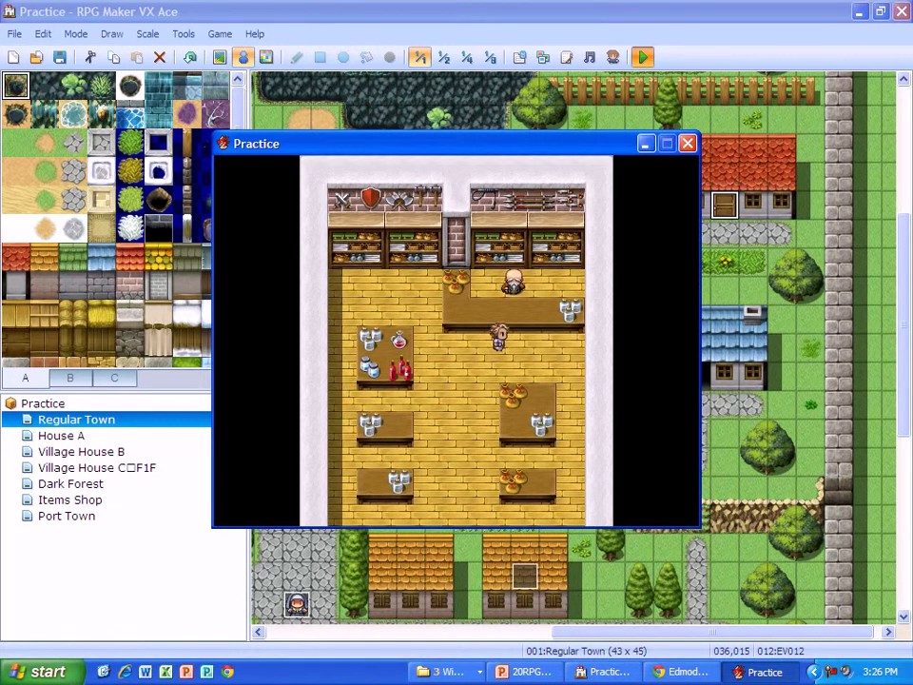
{"action": "key", "text": "Up"}
- Talk to the shopkeeper, leave the shop screen without buying anything and dismiss the closing message
{"action": "key", "text": "Return"}
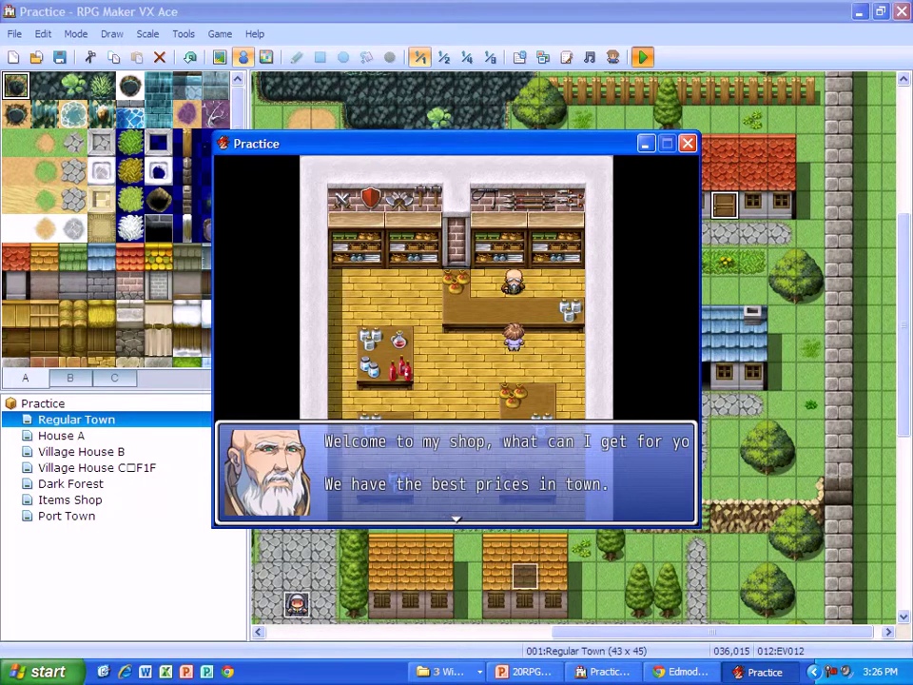
{"action": "key", "text": "Return"}
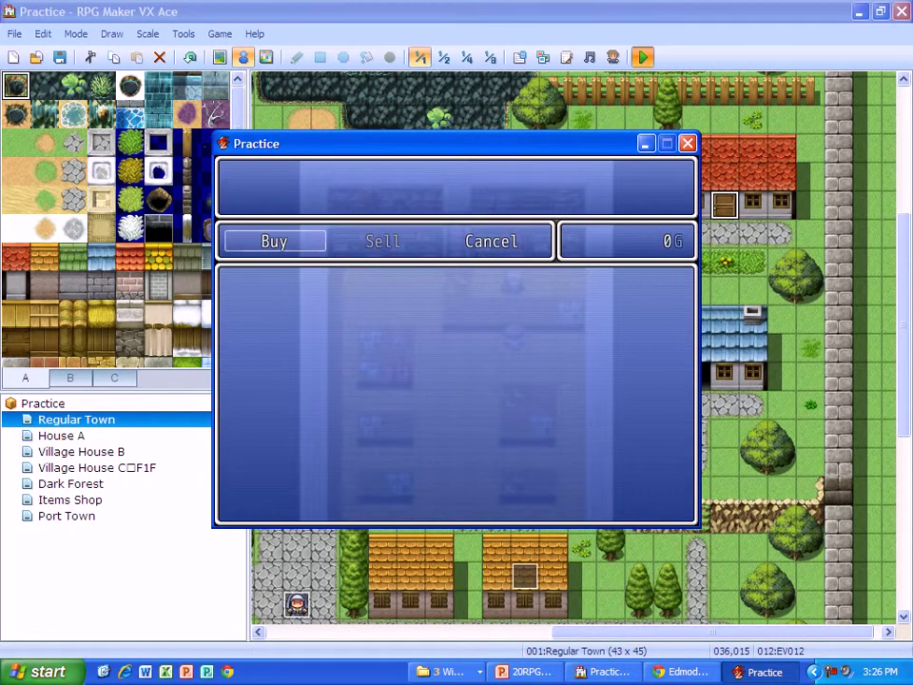
{"action": "key", "text": "Escape"}
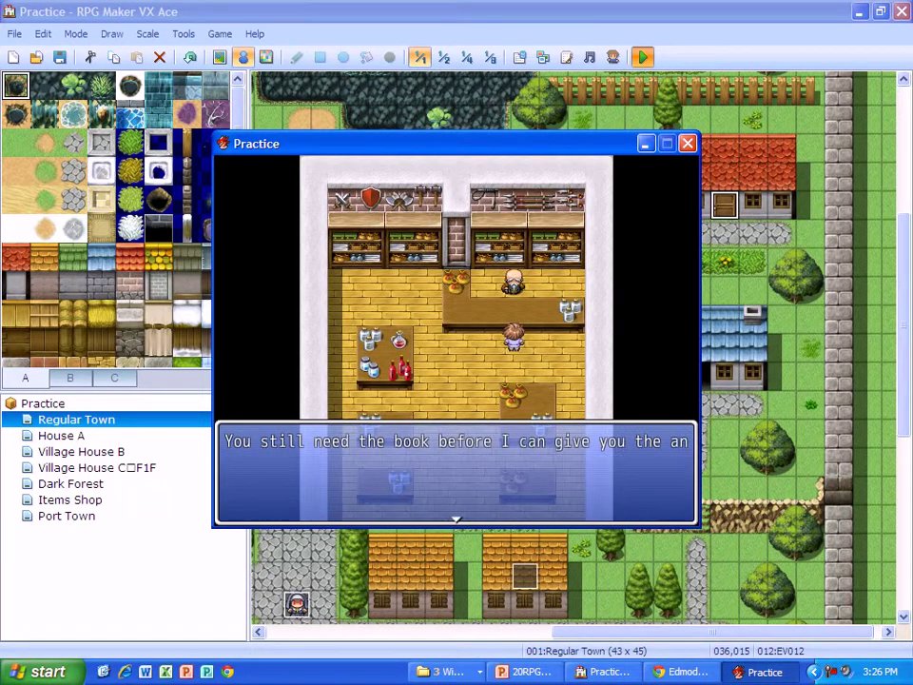
{"action": "key", "text": "Return"}
- Close the in-game menu and walk the character away from the counter toward the shop exit
{"action": "key", "text": "Escape"}
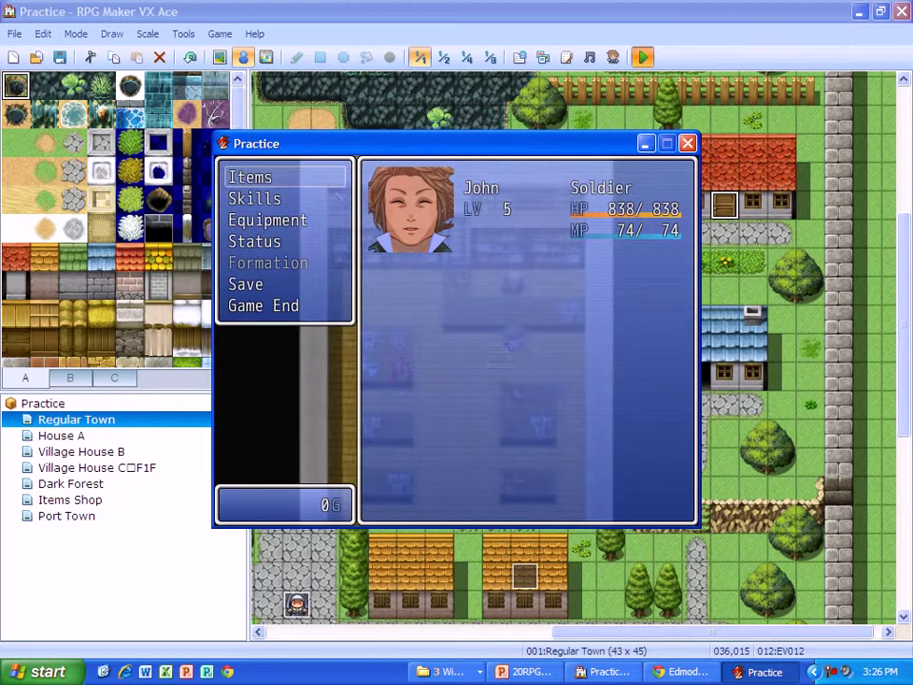
{"action": "key", "text": "Escape"}
{"action": "key", "text": "Left"}
{"action": "key", "text": "Down"}
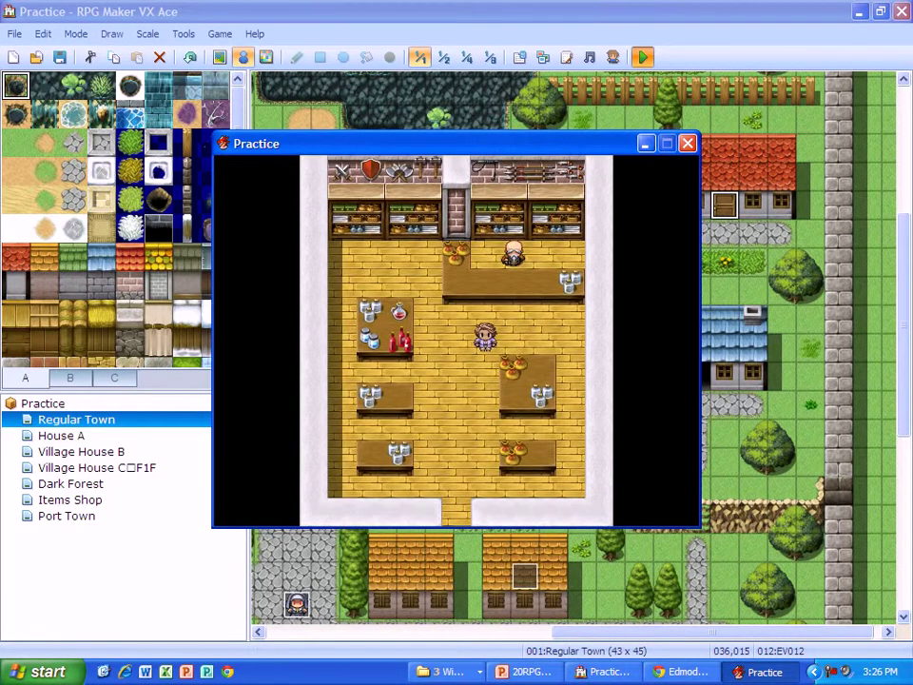